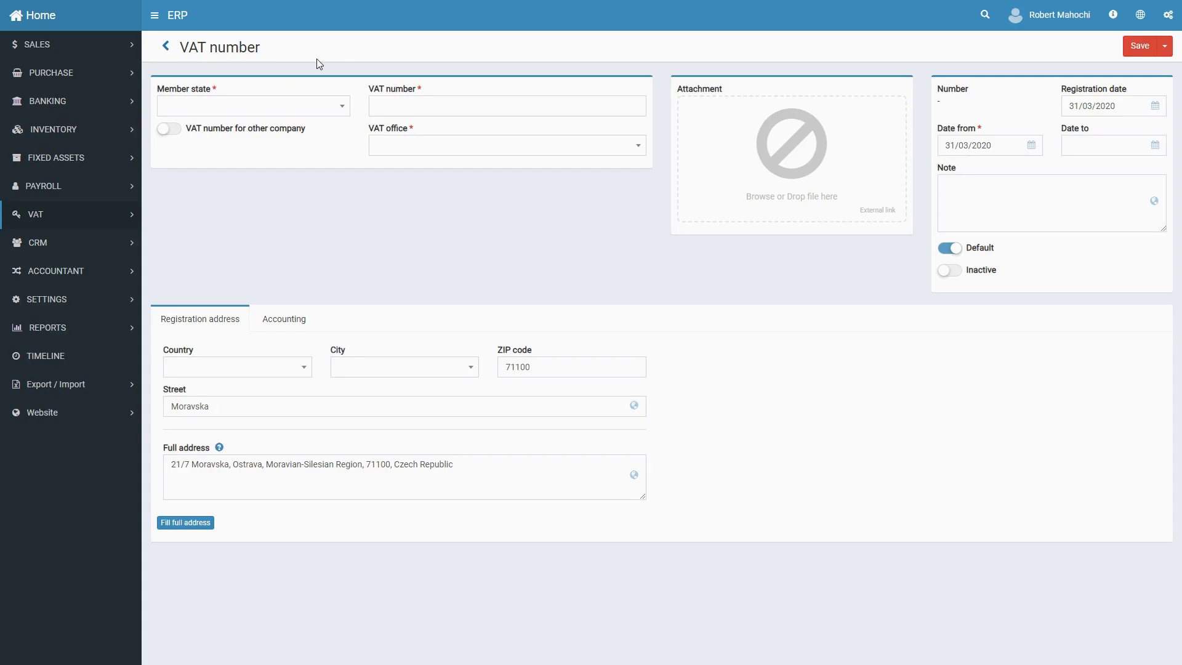
Step: Set the member state to Czech Republic and enter VAT number CZ03135435
left_click(304, 109)
scroll(267, 199, "down", 5)
scroll(266, 204, "up", 5)
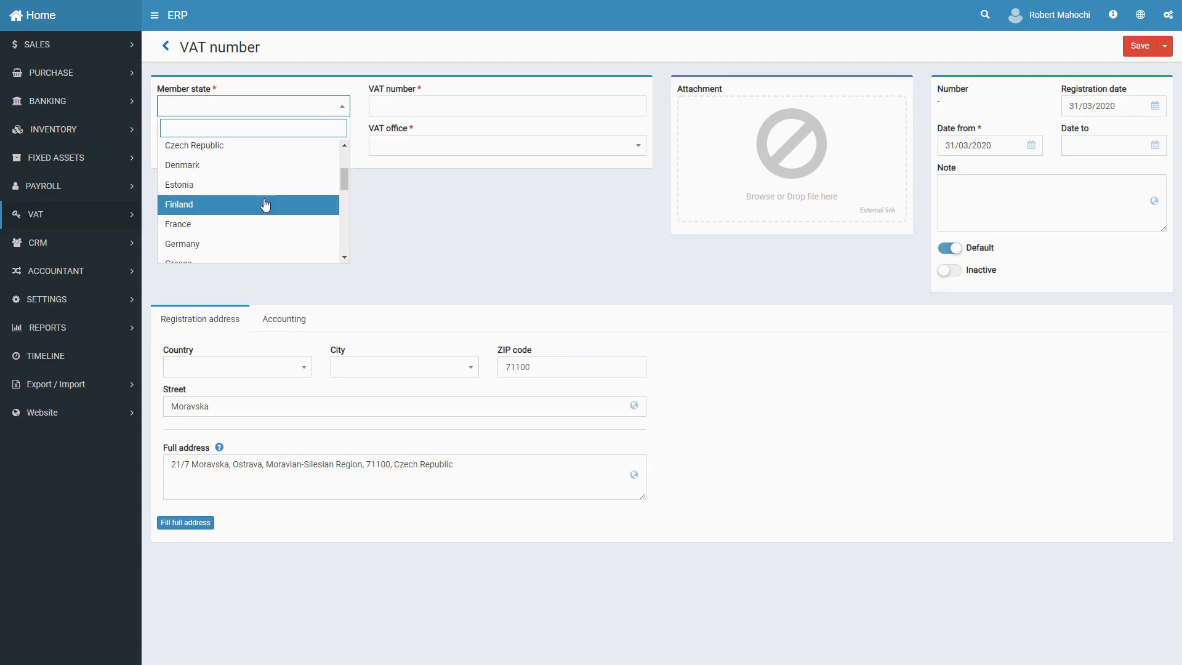
left_click(245, 148)
left_click(409, 107)
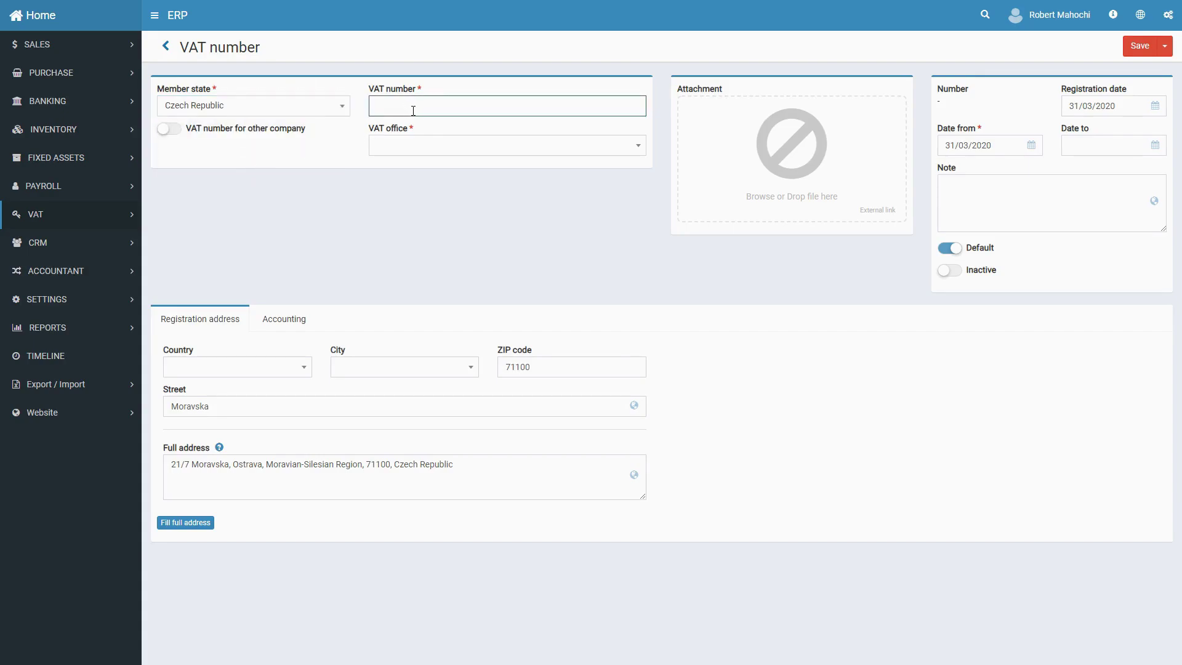
type("CZ03135435")
Step: Toggle the other-company option on and back off, choosing no company
left_click(170, 129)
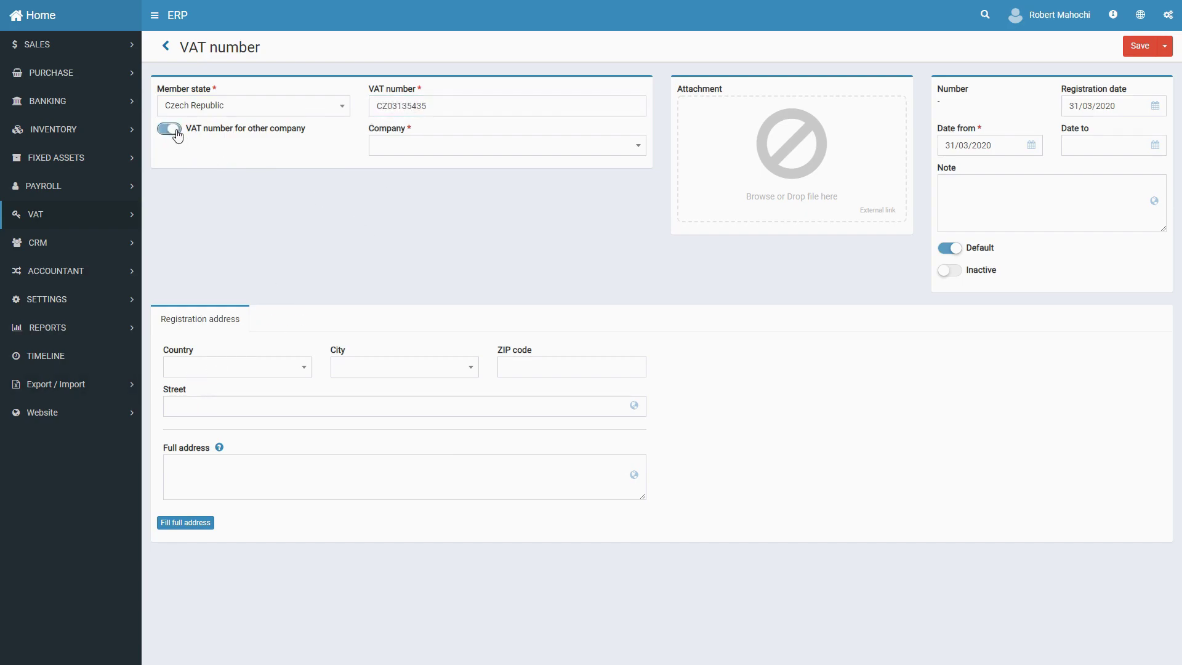
double_click(377, 138)
left_click(417, 148)
scroll(422, 268, "down", 3)
scroll(426, 247, "up", 3)
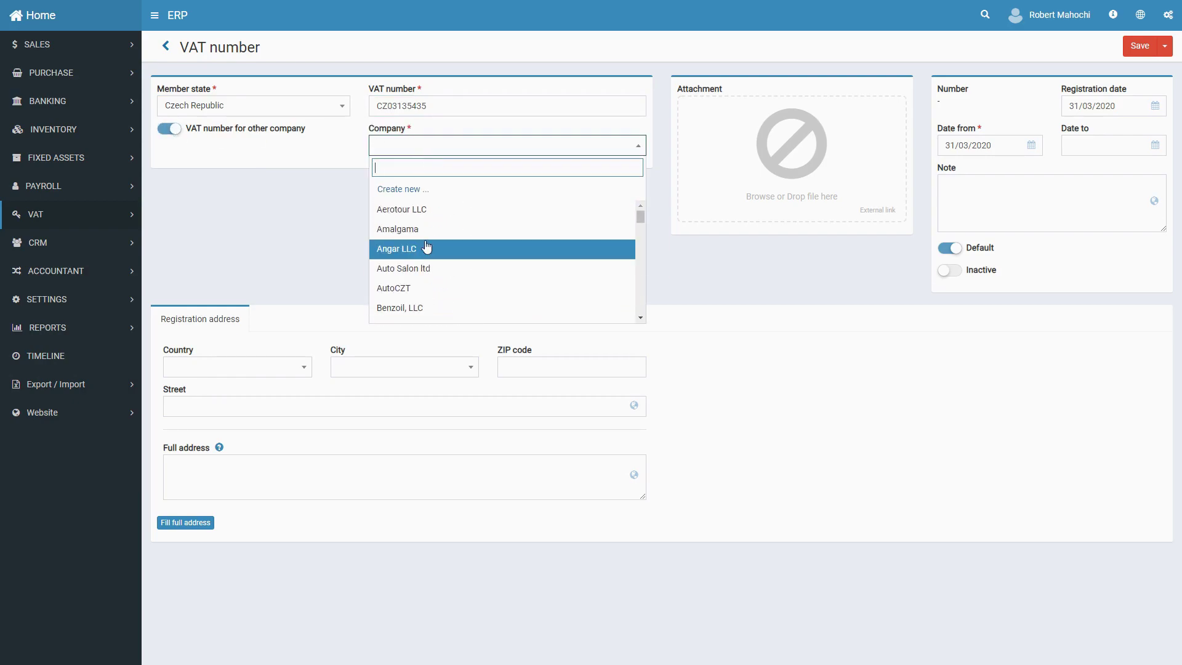
left_click(325, 212)
left_click(177, 140)
Step: Choose Tax Service as the VAT office
left_click(460, 149)
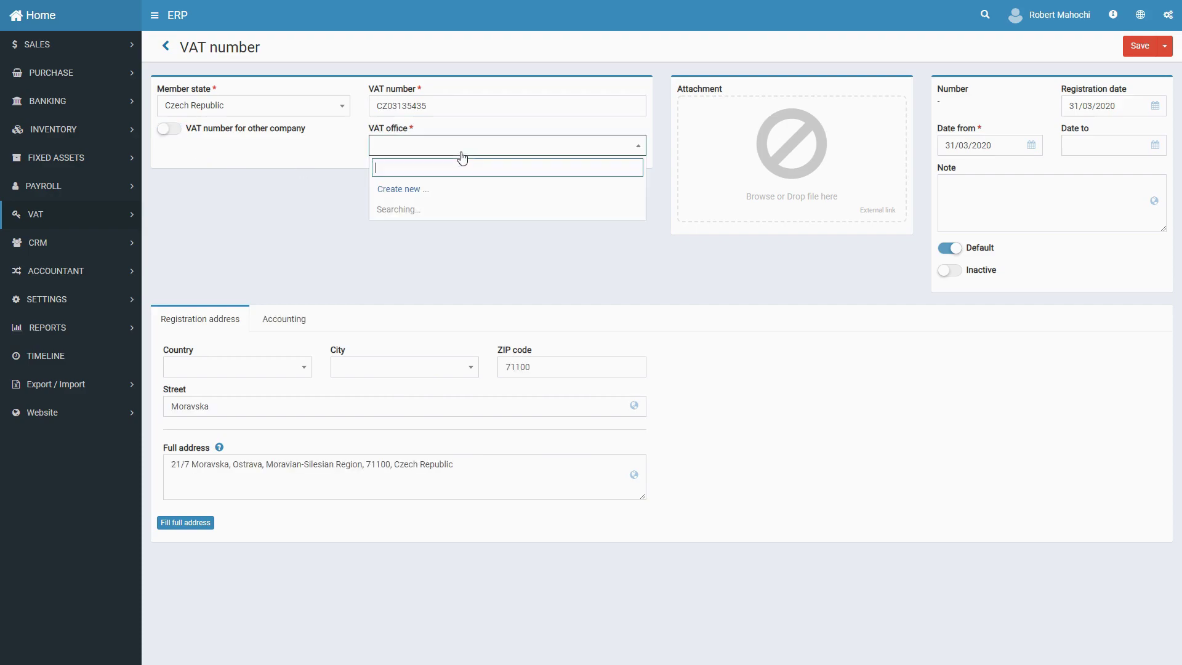
left_click(444, 214)
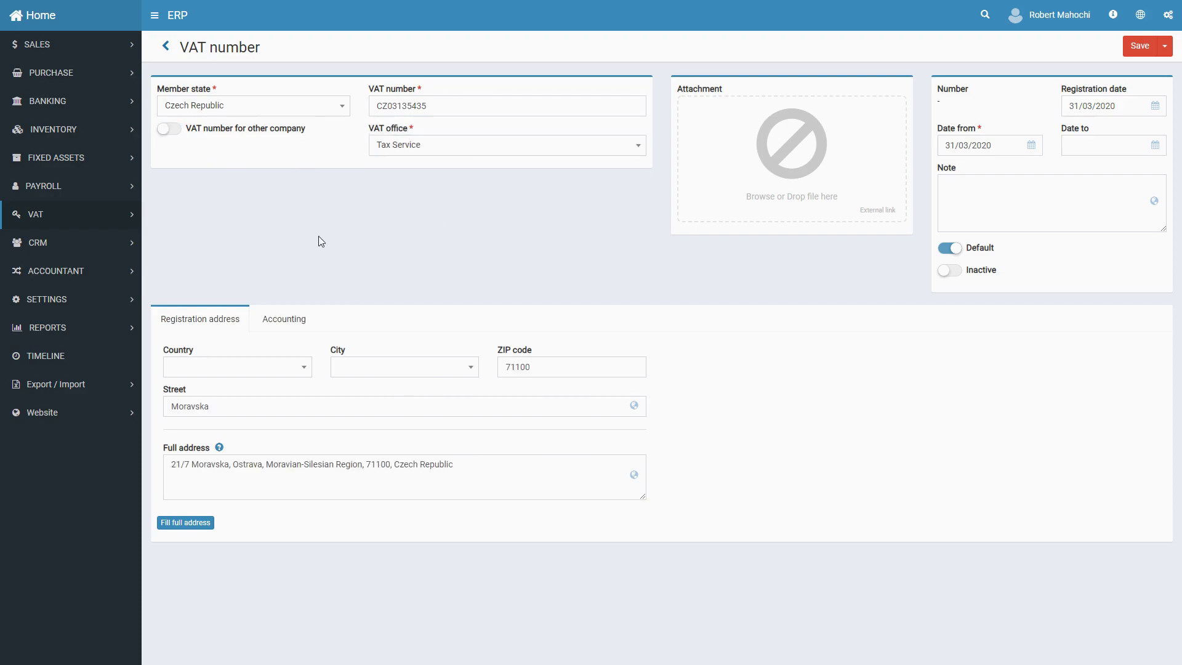
left_click(278, 368)
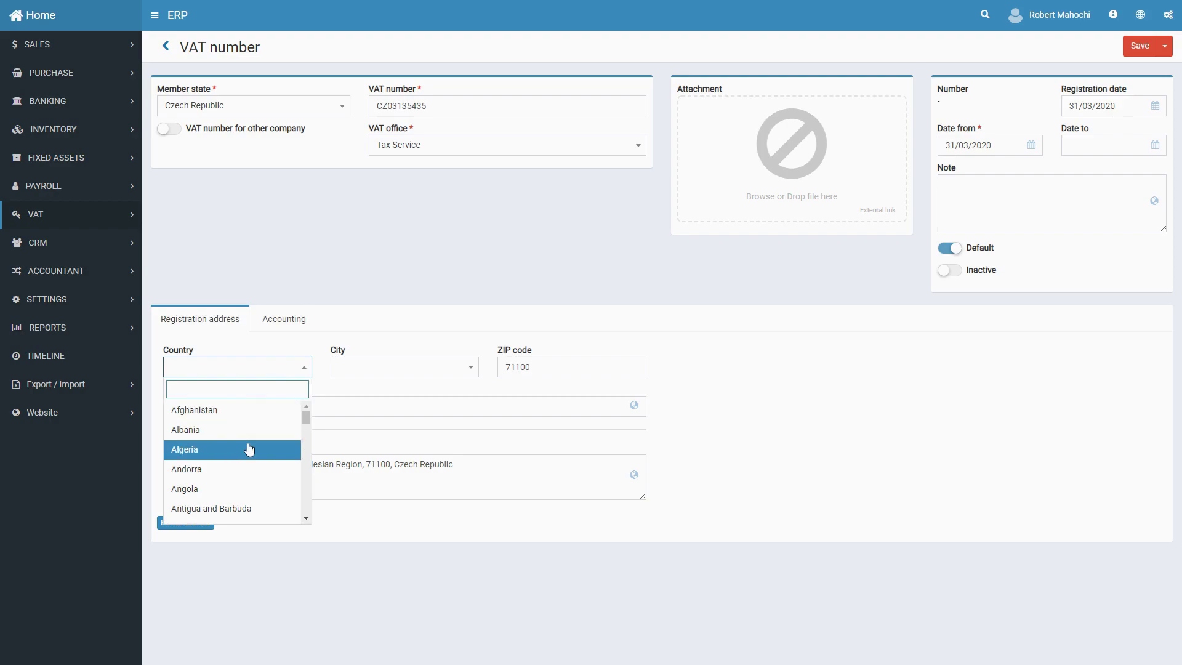
type("cz")
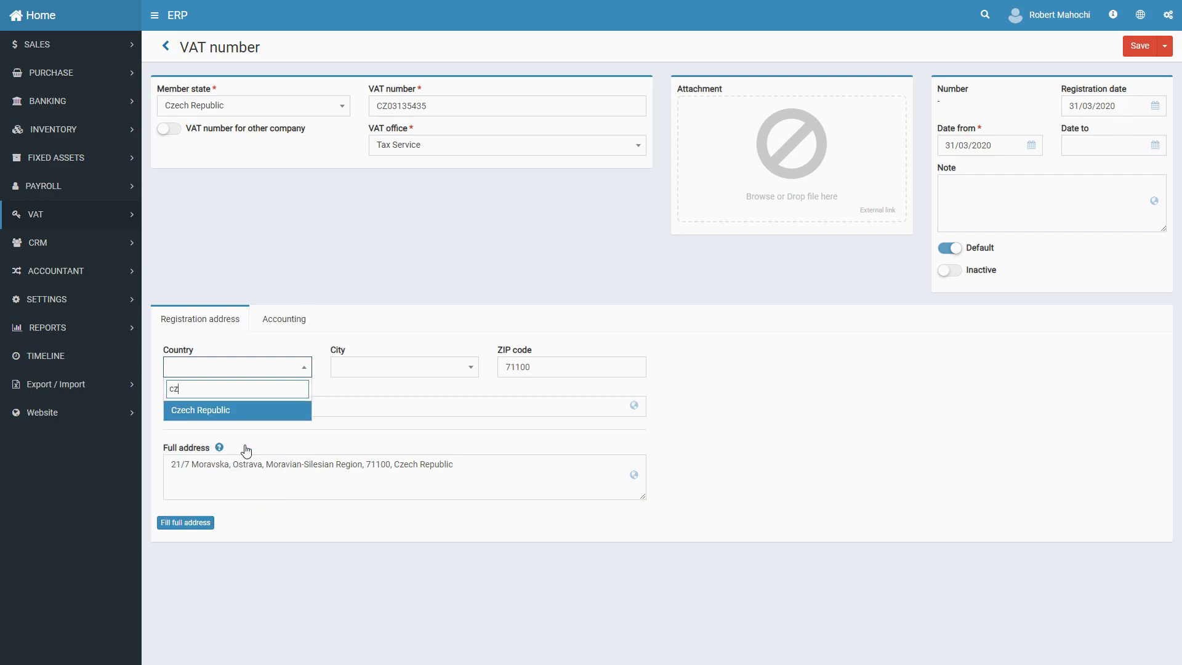
Step: Pick Czech Republic as the address country and close the city list without a city
left_click(232, 420)
left_click(357, 370)
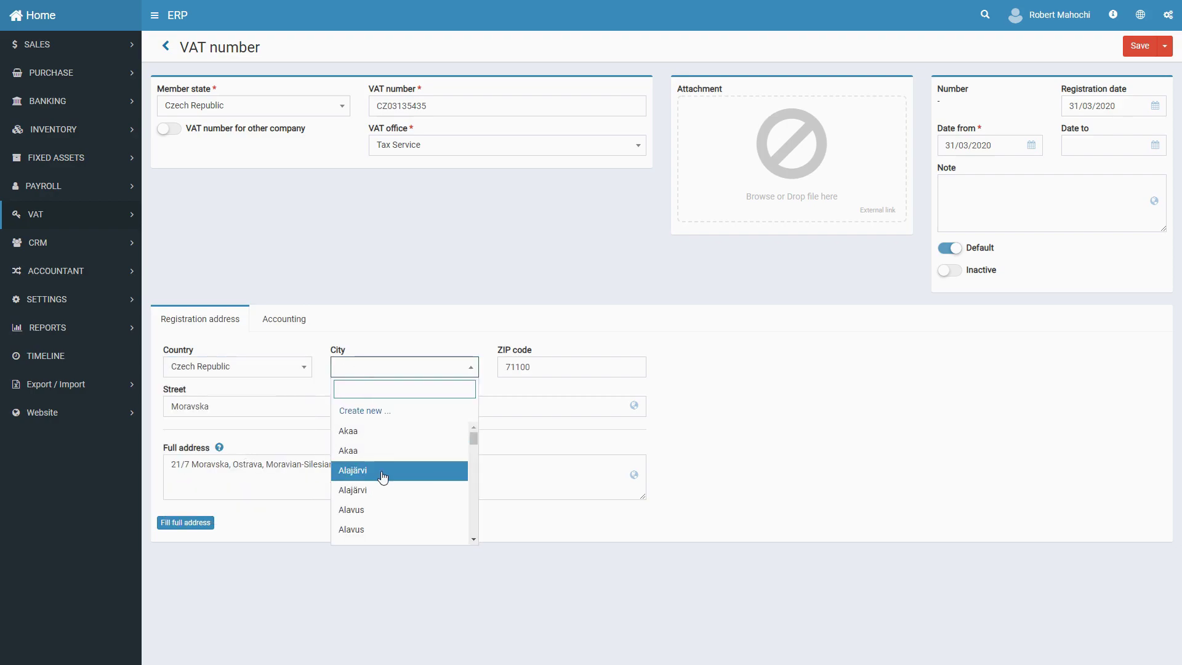
scroll(381, 461, "down", 5)
scroll(384, 468, "down", 2)
scroll(383, 456, "up", 3)
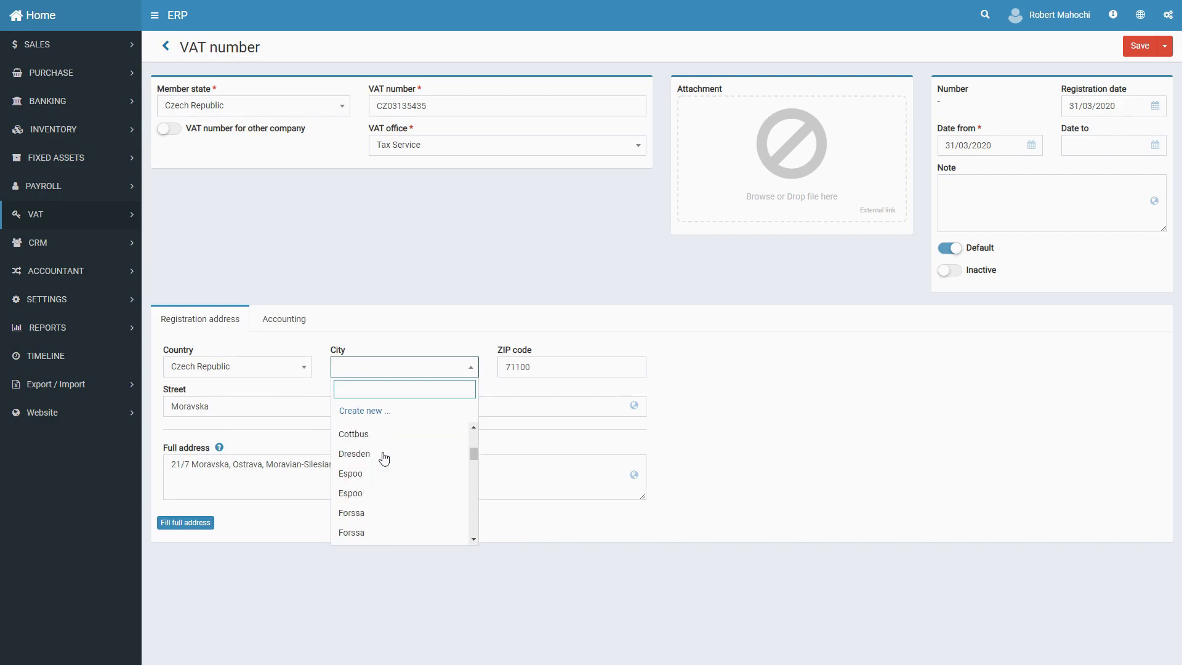
scroll(383, 456, "up", 3)
left_click(770, 390)
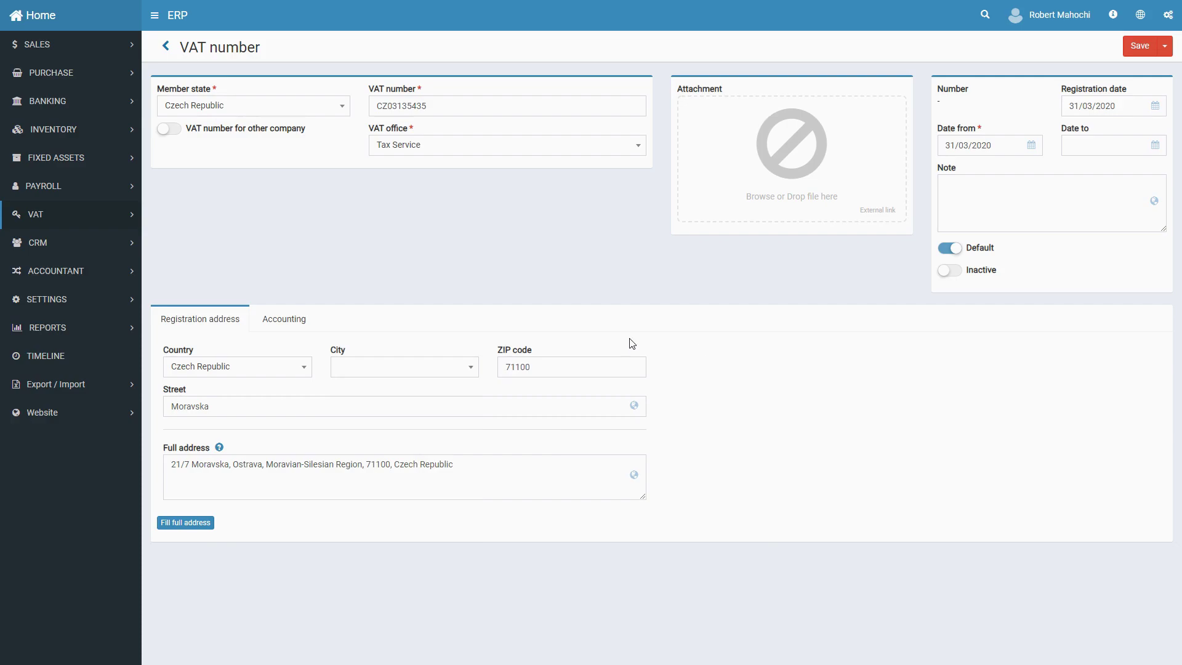
Step: Keep 4510 VAT Payable and 2650 VAT Receivable as the accounts and save the VAT number
left_click(268, 328)
left_click(264, 360)
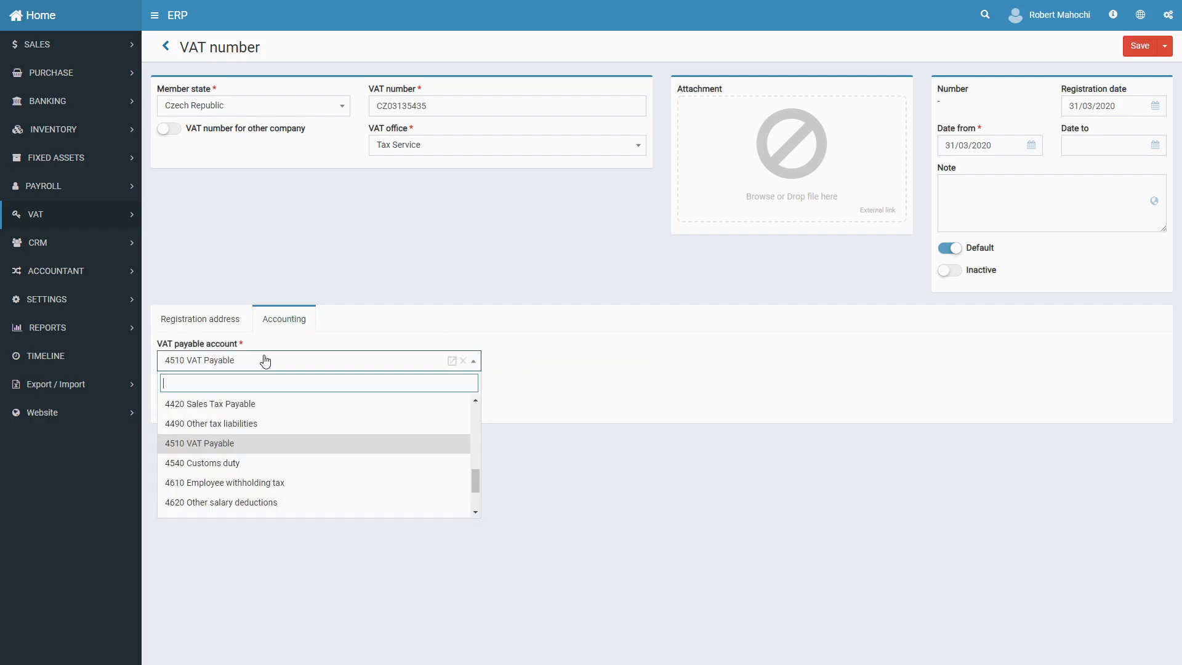
scroll(263, 448, "up", 3)
left_click(344, 342)
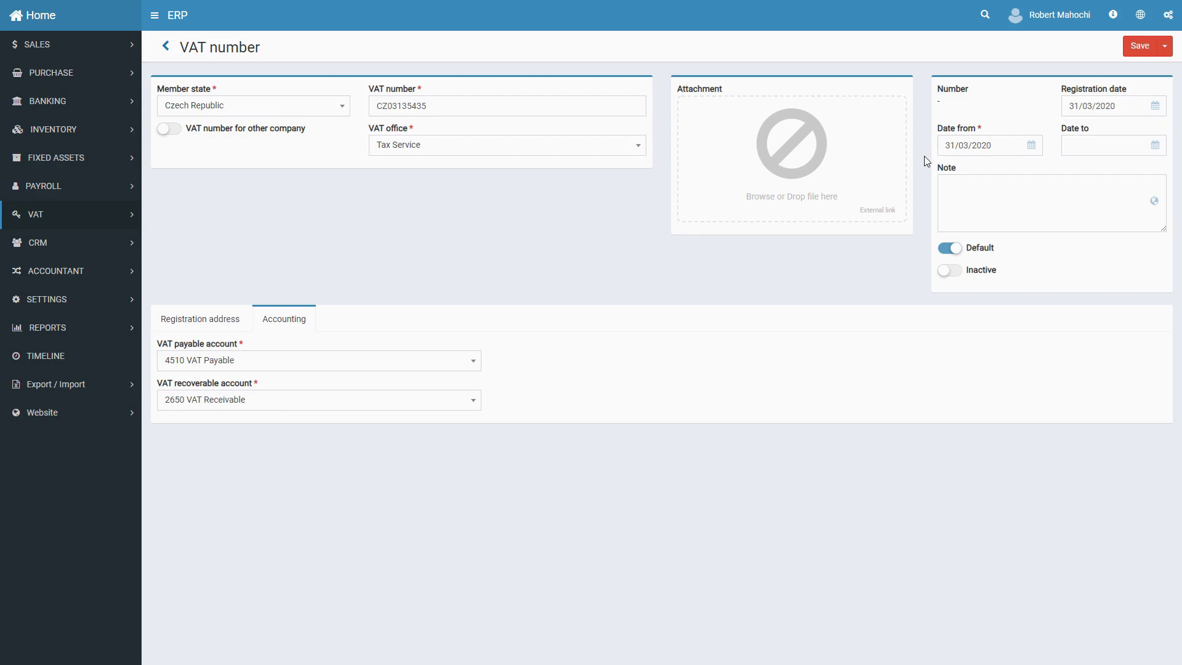
left_click(1139, 46)
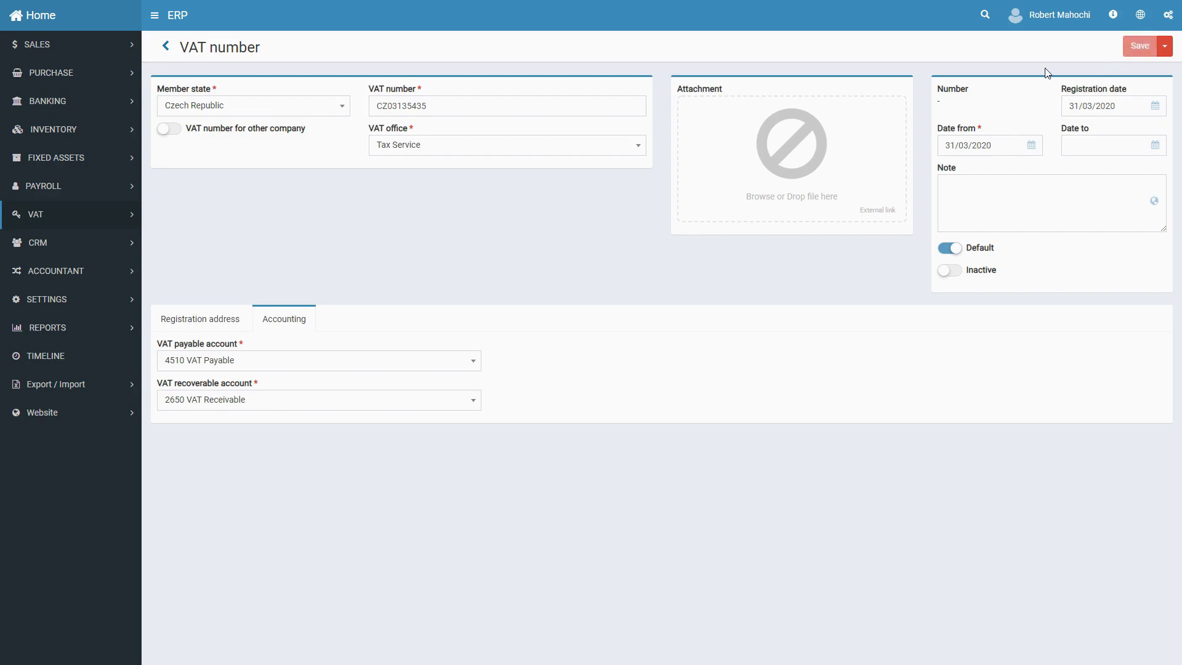